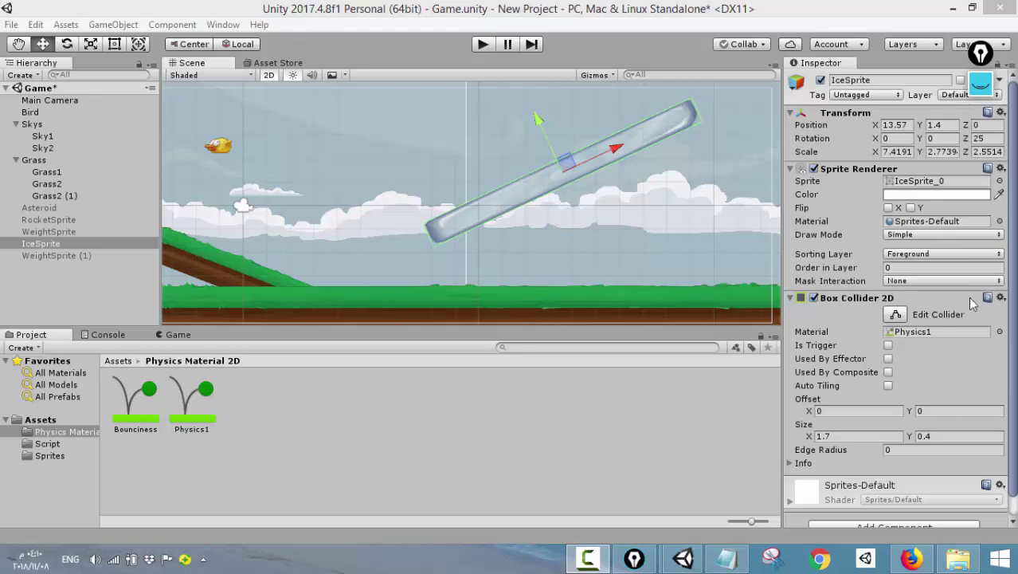
- Replace the IceSprite's Box Collider 2D component with an Edge Collider 2D
click(1000, 298)
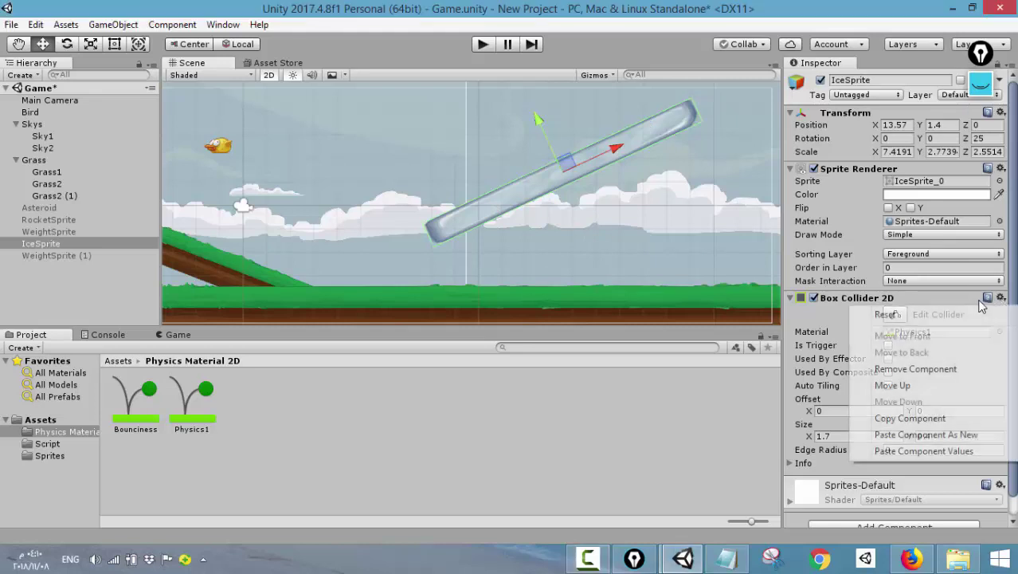
click(940, 369)
click(911, 345)
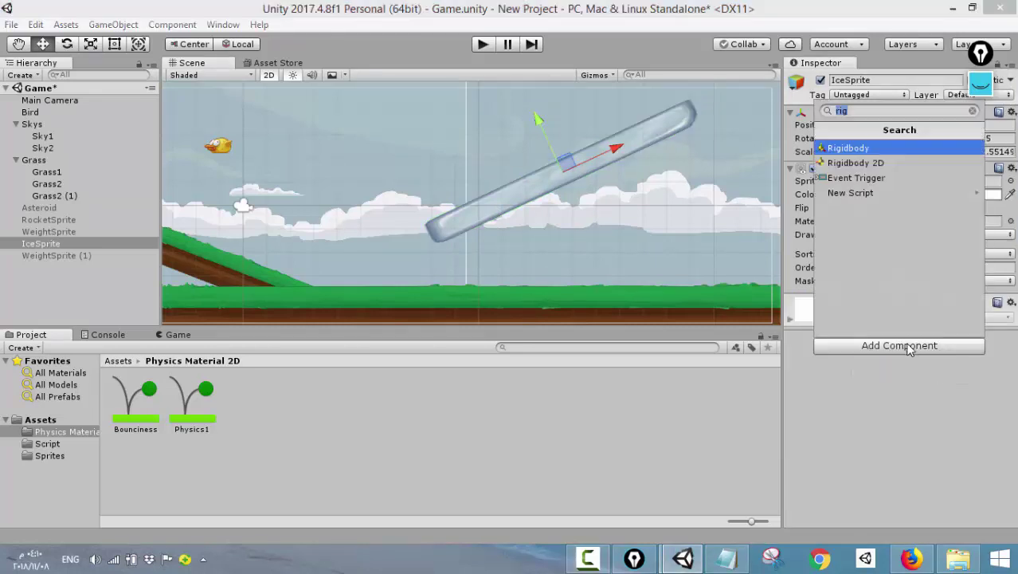
text(eg)
key(BackSpace)
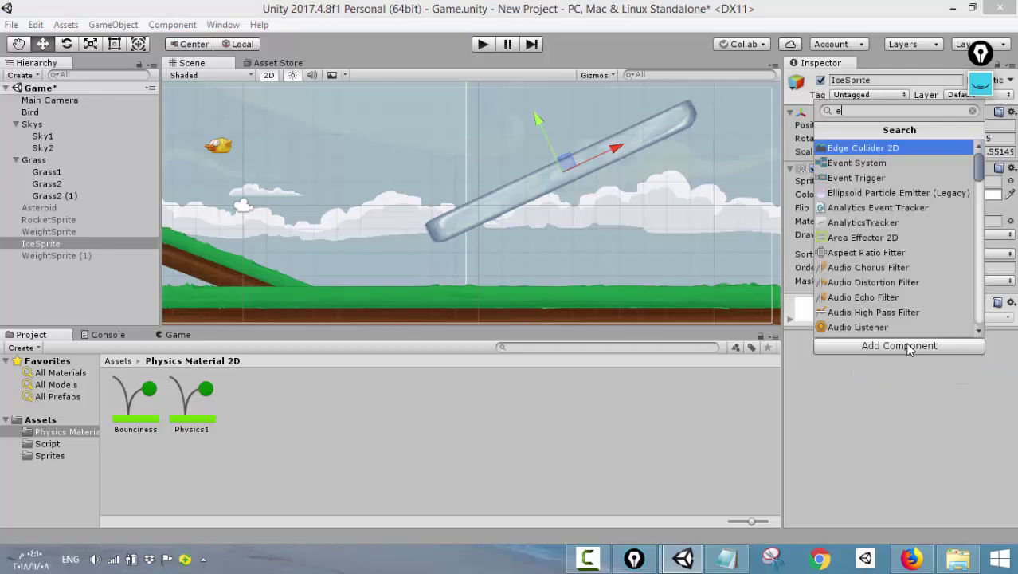
text(dge)
key(Return)
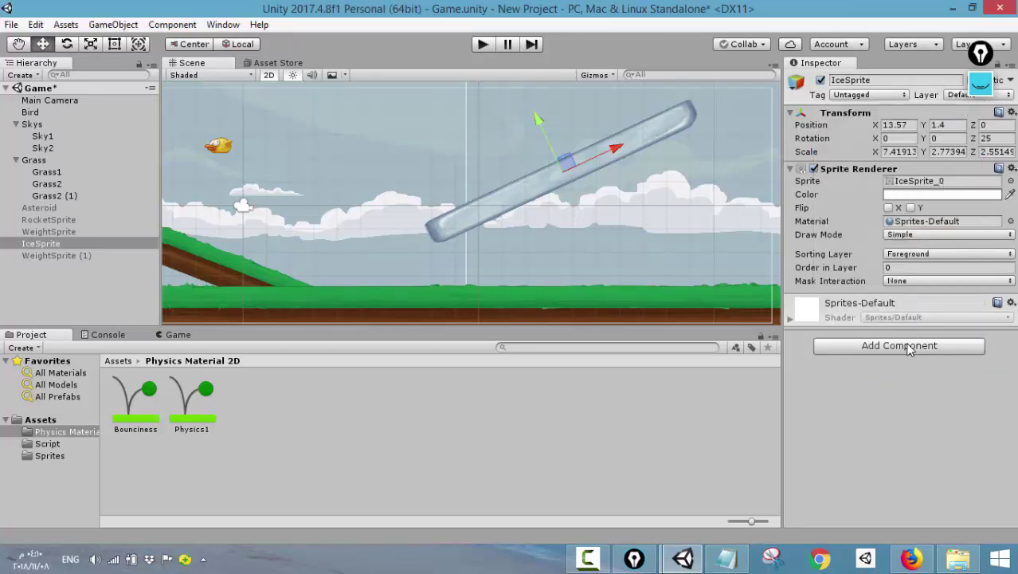
- Edit the edge collider and pull its lower end down onto the underside of the ice bar
scroll(522, 205, up, 2)
scroll(425, 231, up, 5)
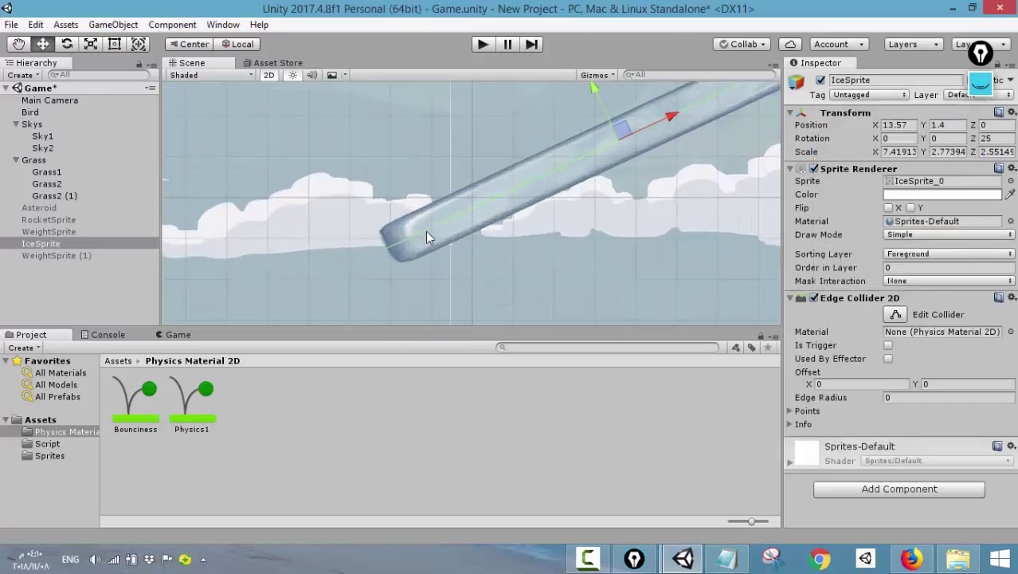
scroll(759, 141, down, 1)
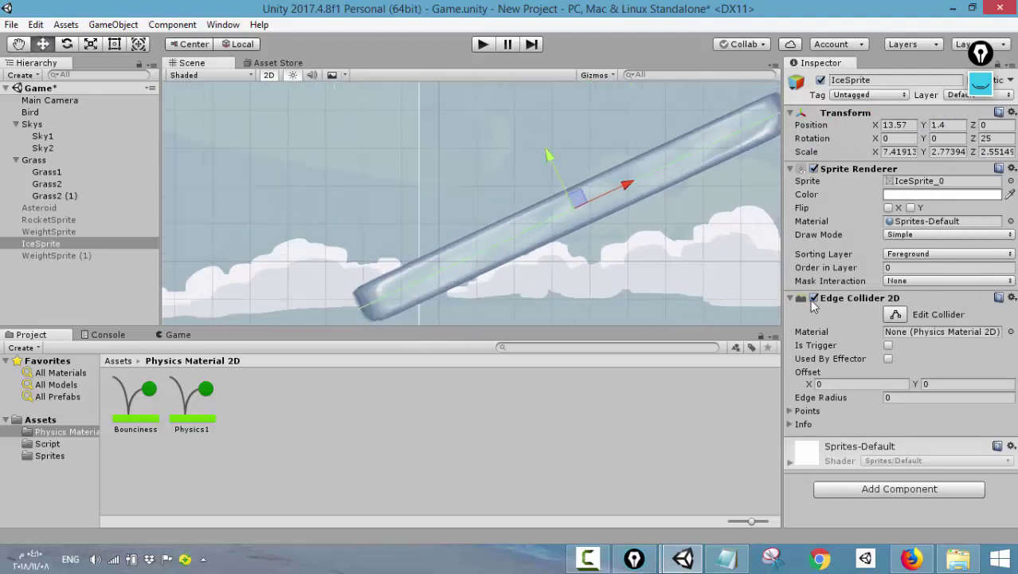
click(895, 313)
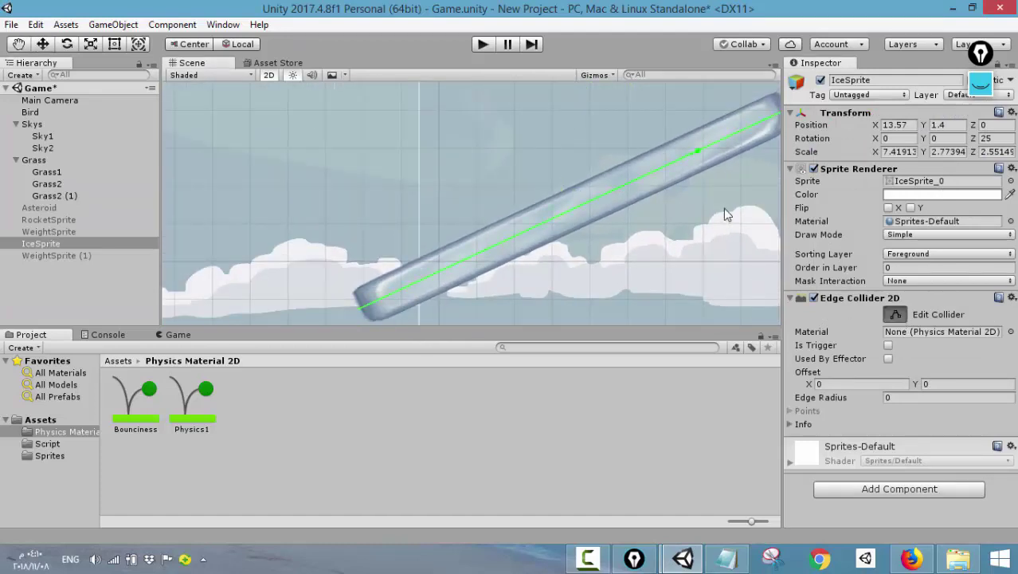
middle_drag(724, 208, 676, 168)
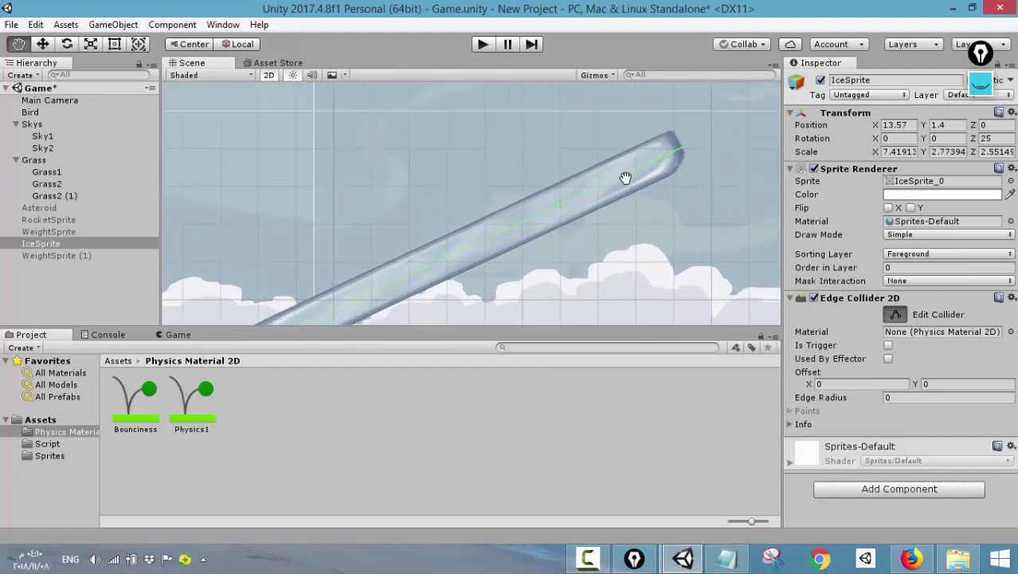
scroll(613, 174, down, 2)
middle_drag(416, 253, 495, 196)
drag(413, 244, 430, 259)
key(Right)
key(Up)
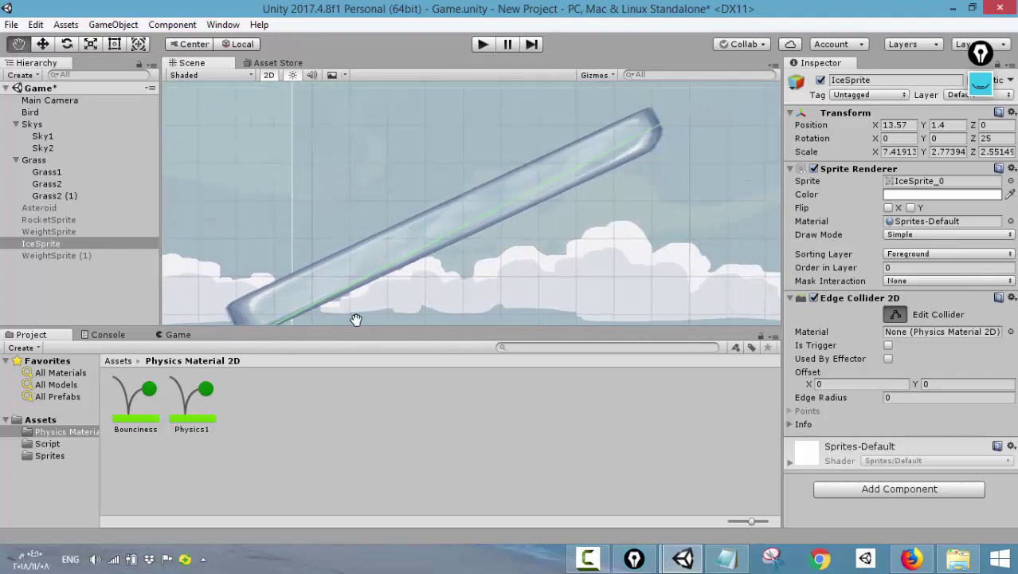
- Trace the edge collider around the ice bar's upper end and back along its top edge to the lower end
drag(595, 143, 622, 149)
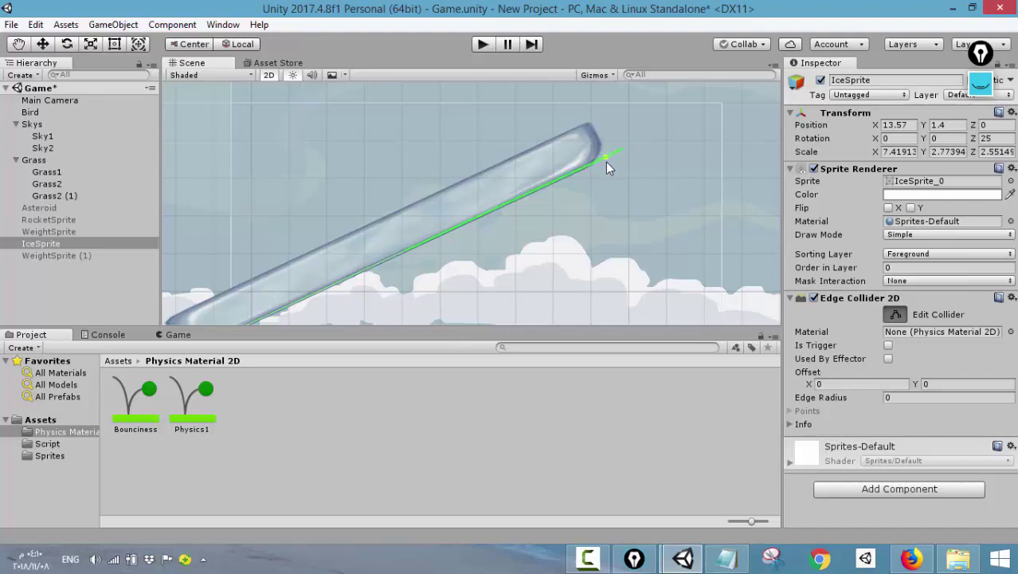
drag(621, 151, 585, 124)
drag(289, 263, 173, 313)
middle_drag(334, 259, 532, 179)
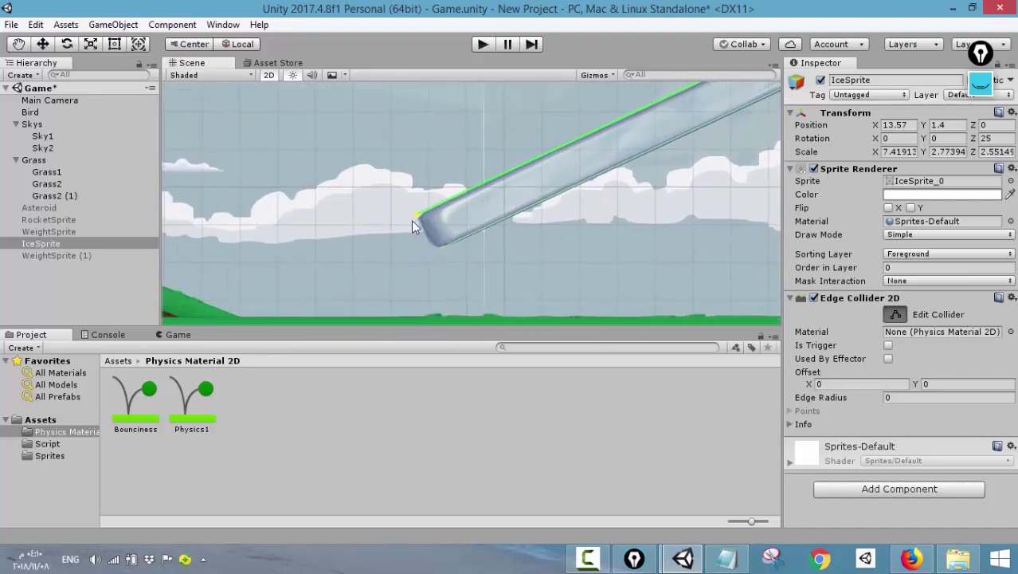
drag(410, 222, 379, 238)
- Fit the collider points tightly to the two corners at the ice bar's lower end
scroll(443, 251, up, 6)
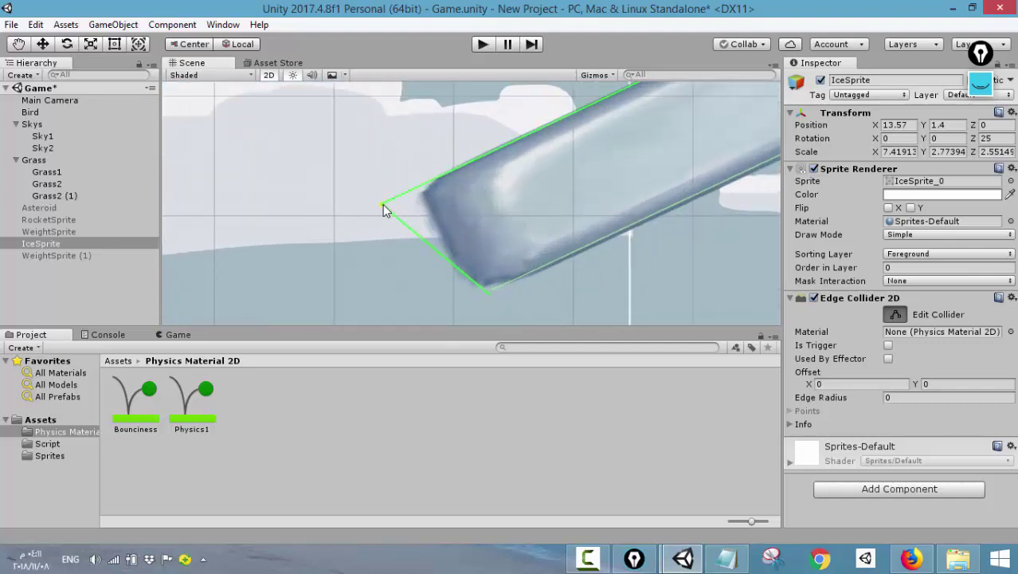
drag(382, 204, 411, 190)
mouse_move(475, 282)
mouse_down()
mouse_move(490, 295)
mouse_move(478, 290)
mouse_up()
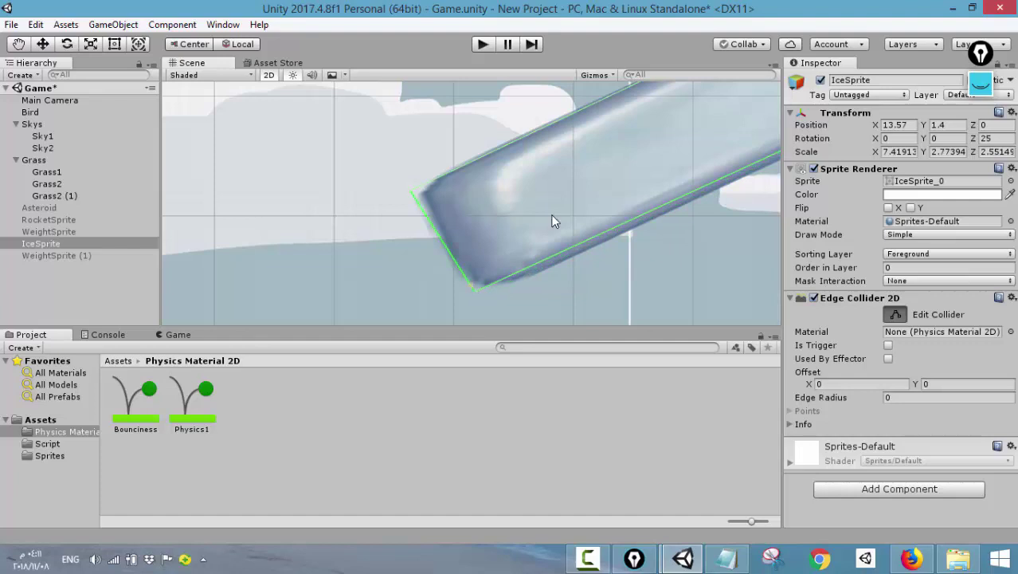
drag(412, 196, 419, 193)
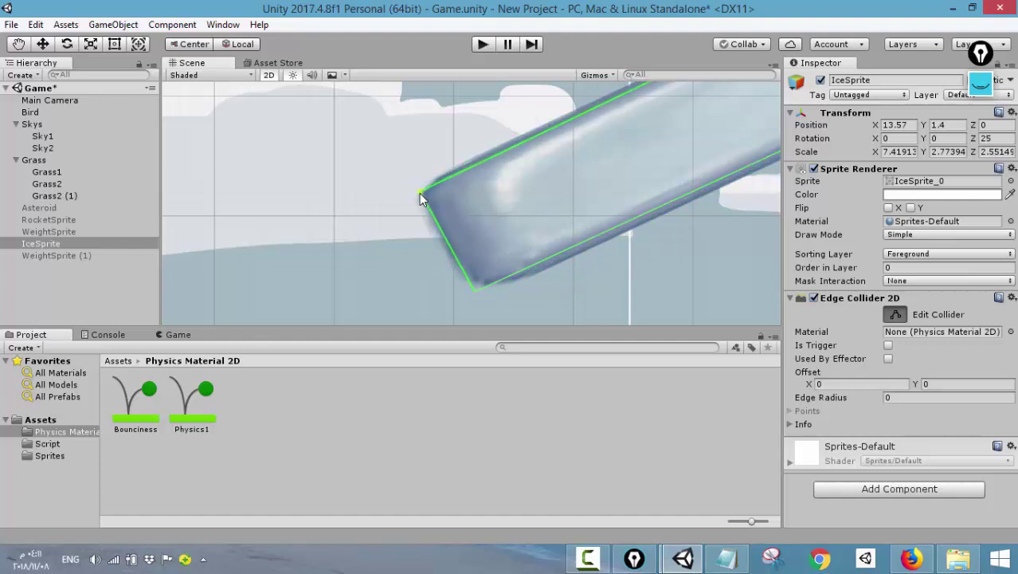
- Pull extra collider points away from the ice bar's top edge to demonstrate reshaping the edge
scroll(514, 202, down, 3)
middle_drag(521, 210, 448, 268)
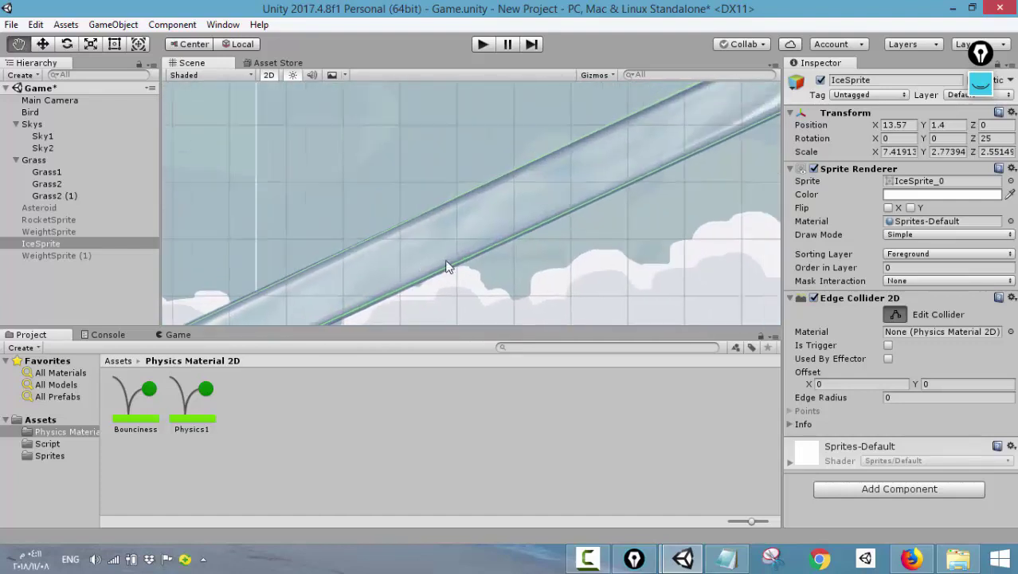
scroll(563, 212, down, 2)
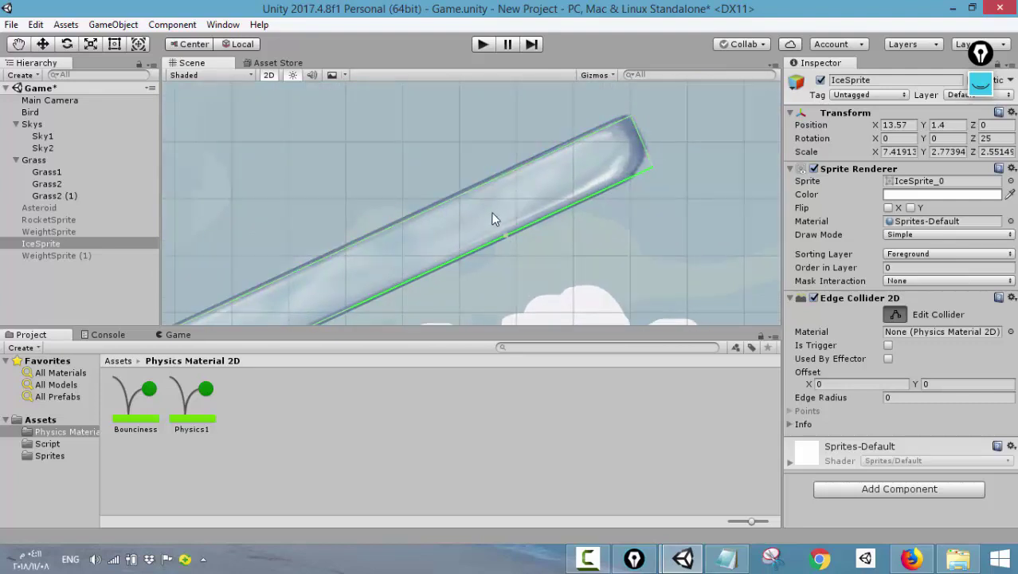
scroll(466, 232, down, 3)
middle_drag(439, 240, 534, 201)
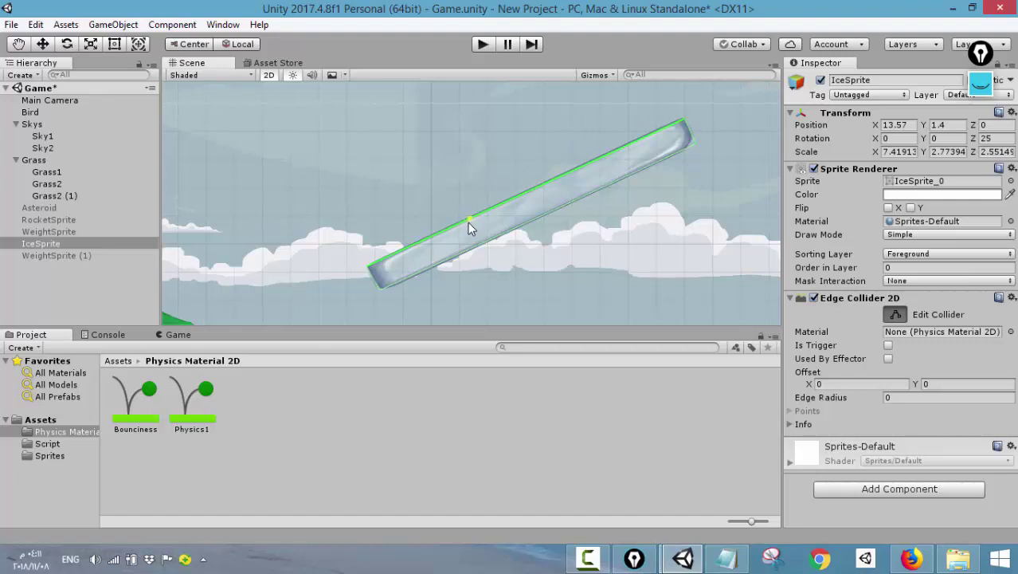
drag(470, 228, 455, 120)
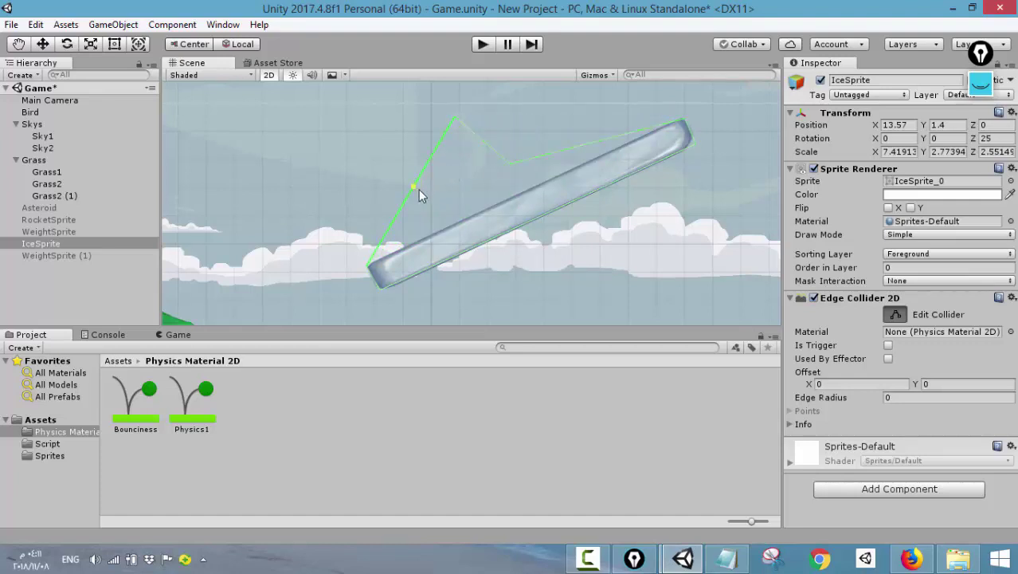
drag(418, 188, 480, 197)
- Remove the Edge Collider 2D from the IceSprite and return to the root Assets folder
click(1013, 297)
click(916, 367)
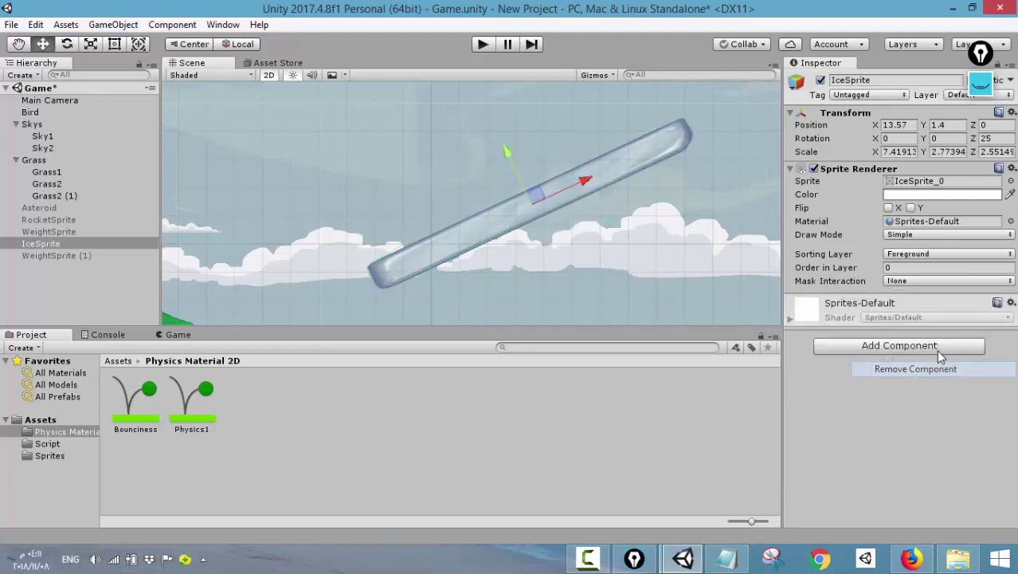
click(118, 360)
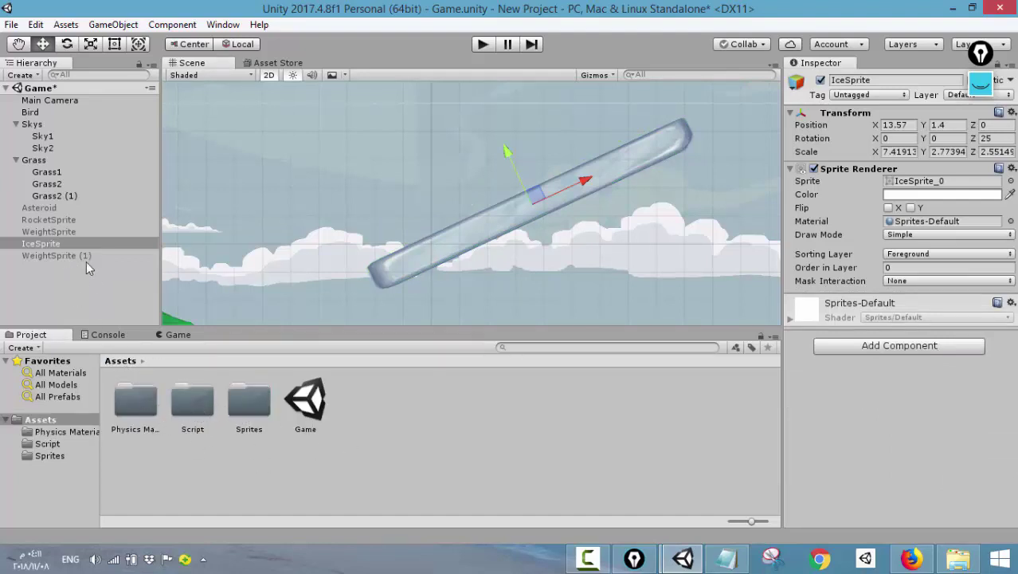
- Activate the WeightSprite (1) object and bring it into view in the scene
click(58, 255)
click(821, 79)
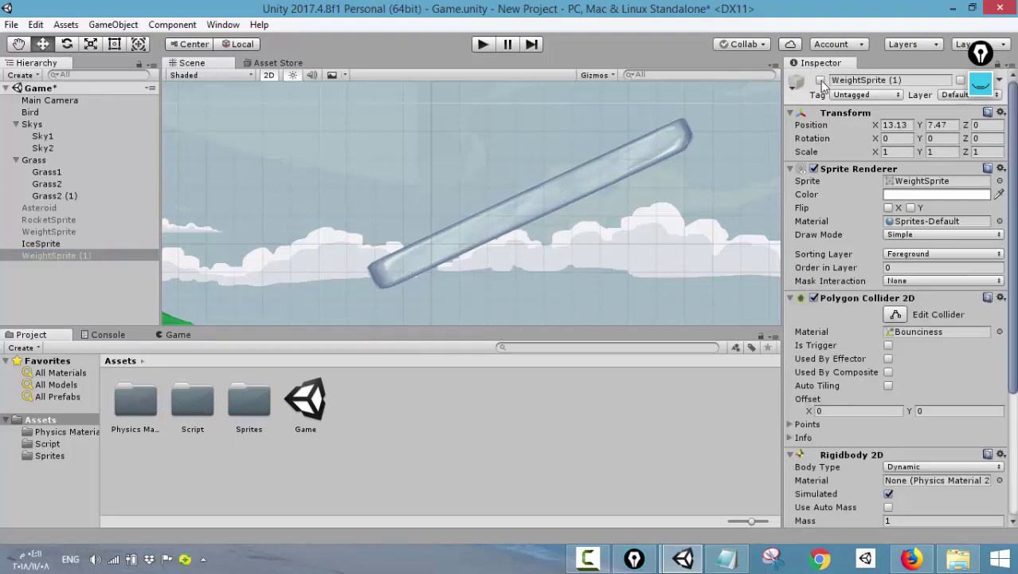
scroll(612, 128, down, 2)
middle_drag(612, 129, 588, 209)
key(f)
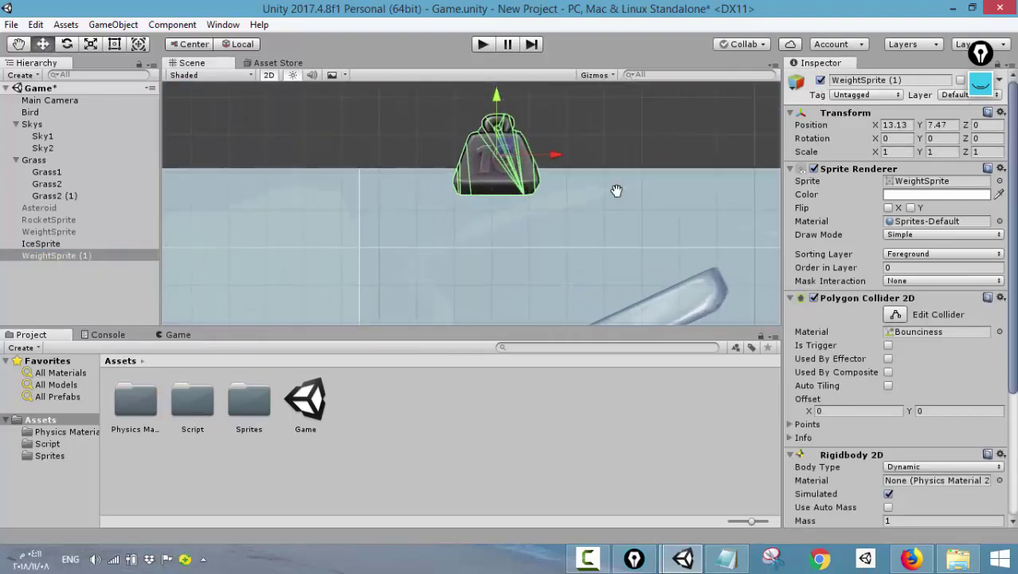
- Replace the Polygon Collider 2D on WeightSprite (1) with an Edge Collider 2D
scroll(937, 474, down, 4)
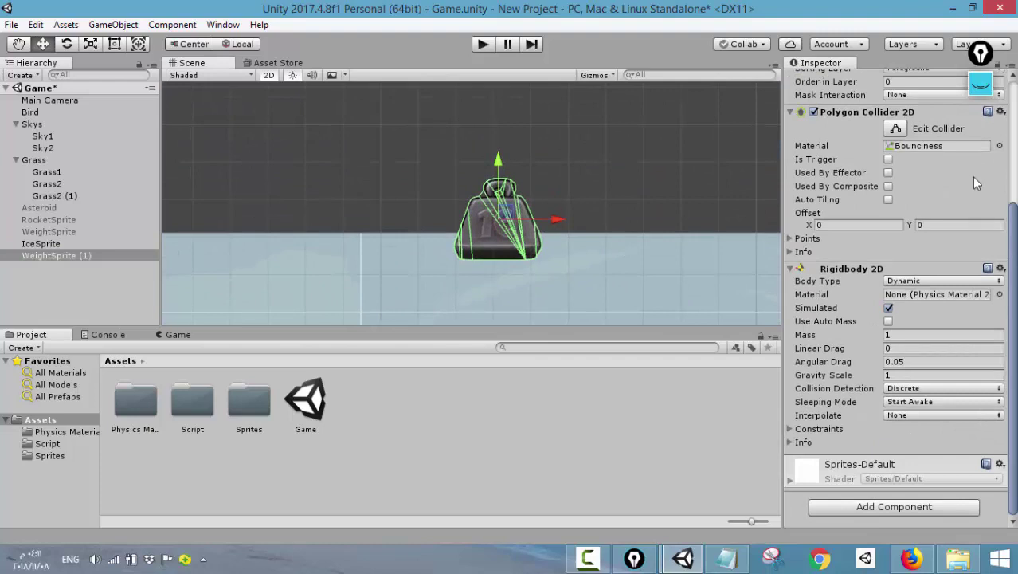
click(1001, 111)
click(943, 183)
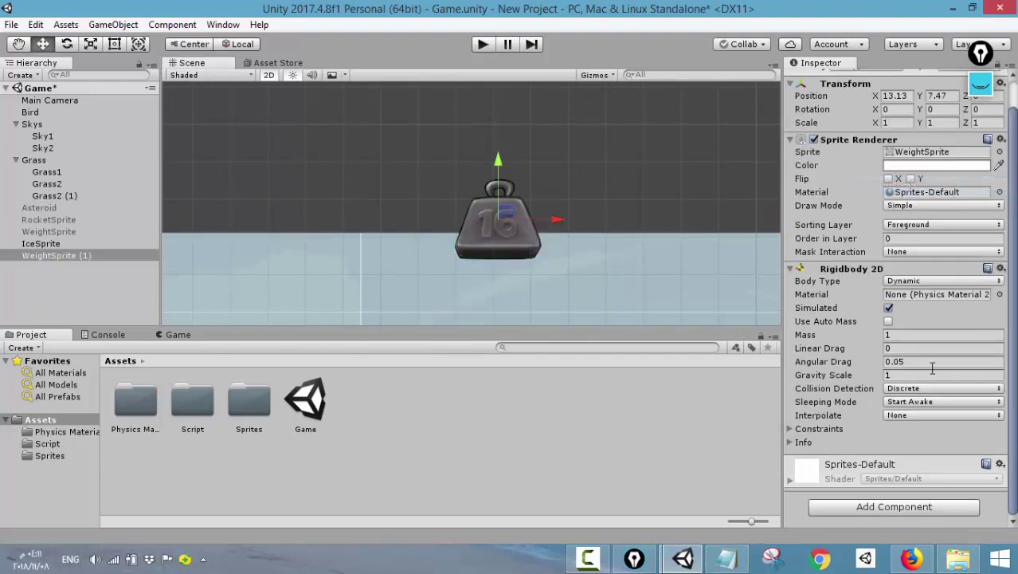
click(896, 507)
key(Return)
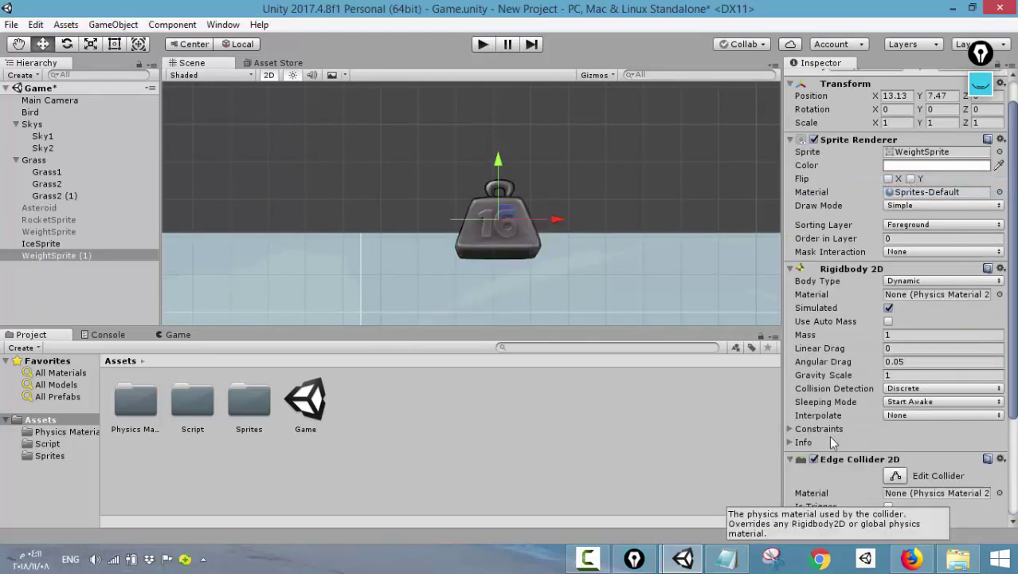
- Edit the weight's edge collider so it runs along the base between the two bottom corners
scroll(531, 226, up, 2)
scroll(429, 202, up, 2)
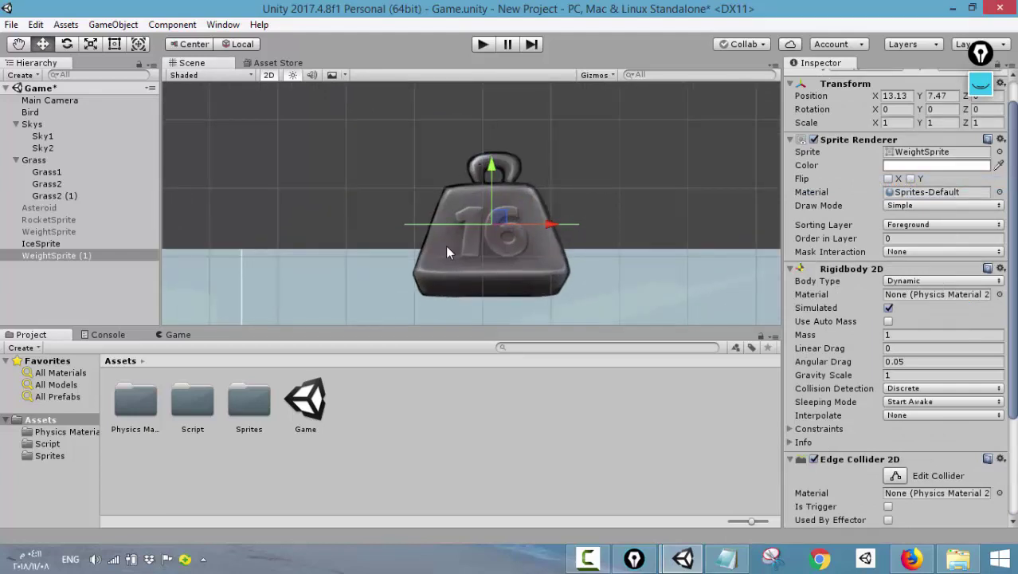
click(894, 475)
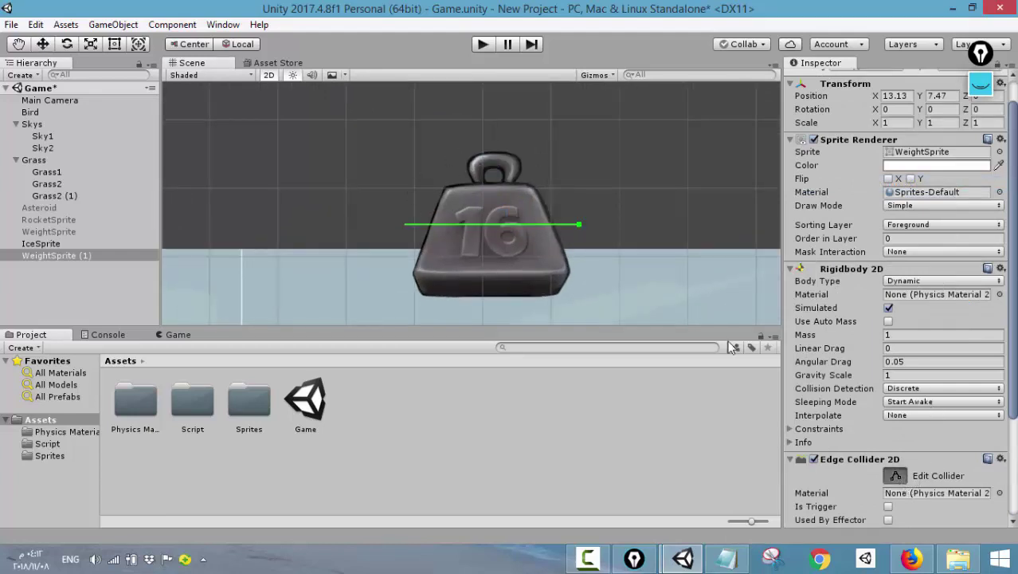
drag(579, 225, 557, 291)
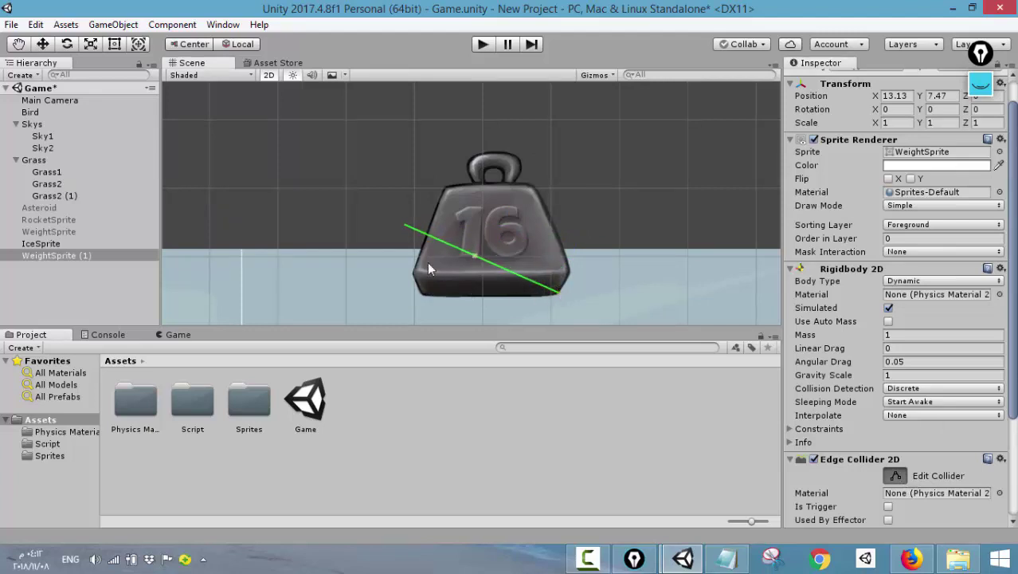
drag(474, 256, 411, 303)
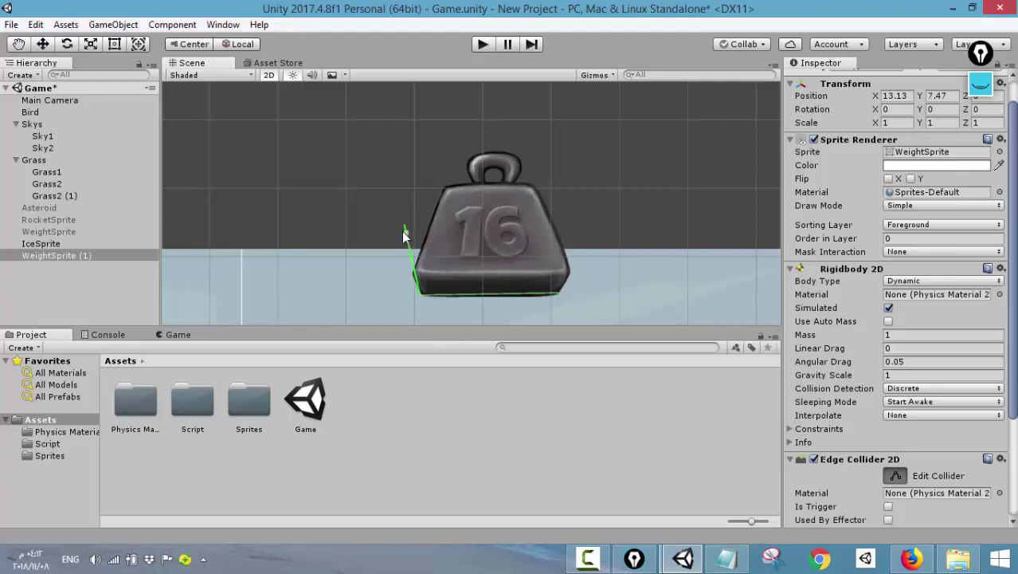
- Extend the edge collider up the weight's left side to the shoulder and refine its lower corner points
mouse_move(404, 226)
mouse_down()
mouse_move(407, 267)
mouse_move(396, 229)
mouse_up()
drag(396, 228, 449, 194)
drag(413, 269, 413, 271)
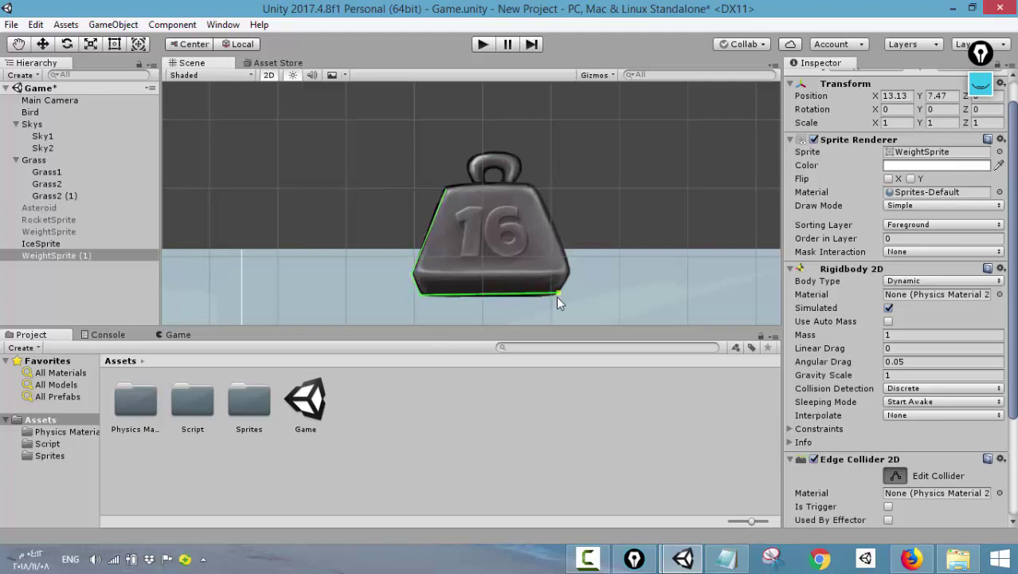
drag(557, 295, 557, 297)
drag(417, 297, 418, 298)
- Fit the edge collider to the weight's left shoulder and continue it along the top to the handle's left base
middle_drag(443, 204, 413, 208)
scroll(414, 213, up, 8)
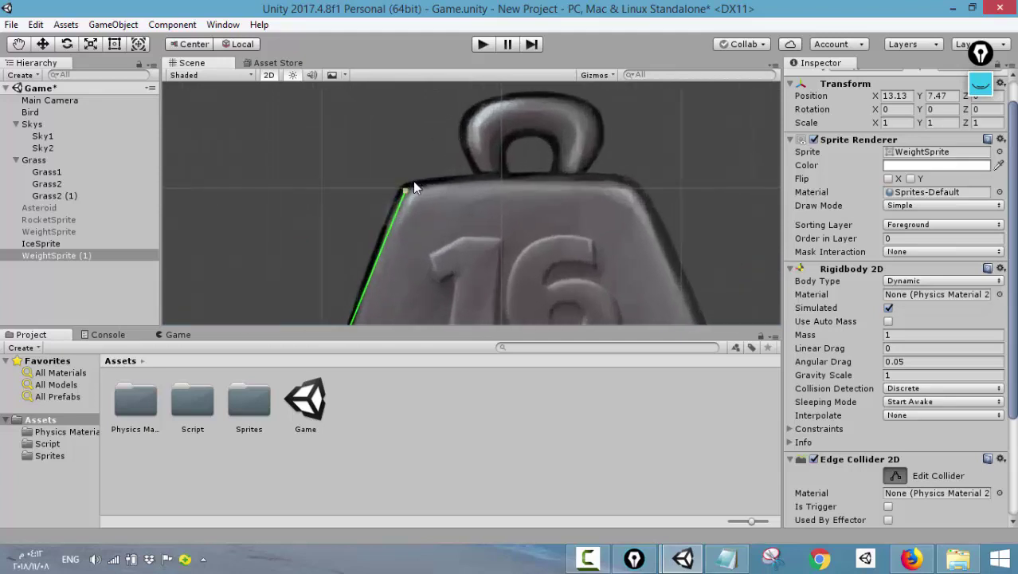
drag(398, 200, 421, 111)
drag(404, 194, 400, 197)
drag(426, 127, 532, 180)
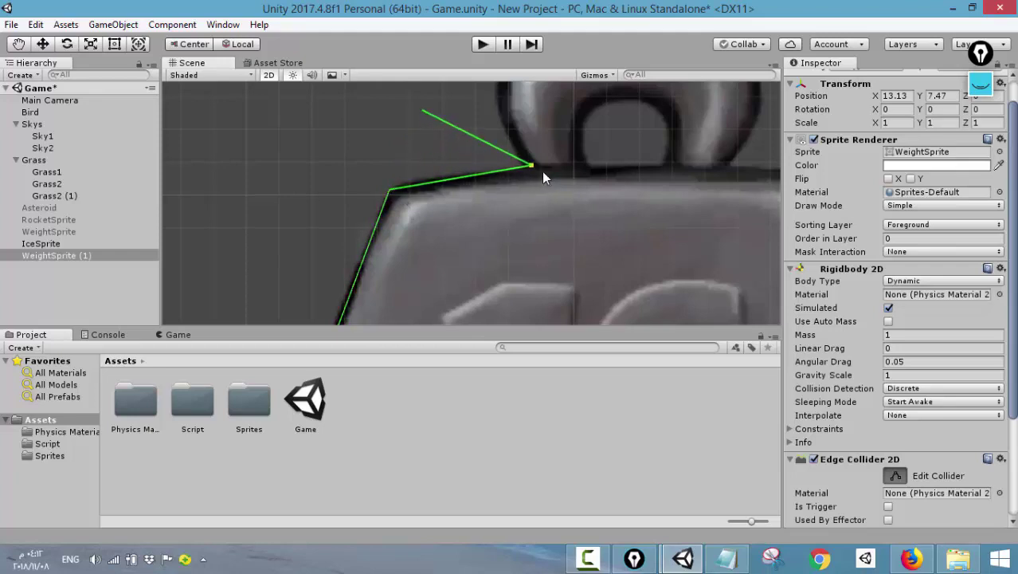
key(f)
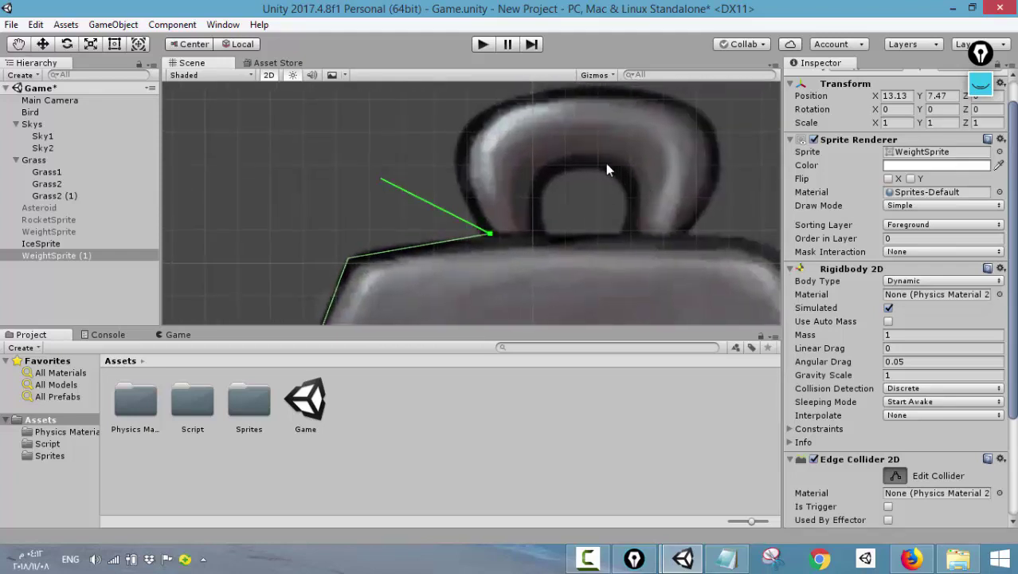
- Trace the edge collider around the outside of the weight's handle to the handle's right base
drag(381, 180, 367, 118)
drag(452, 153, 495, 102)
middle_drag(488, 139, 408, 227)
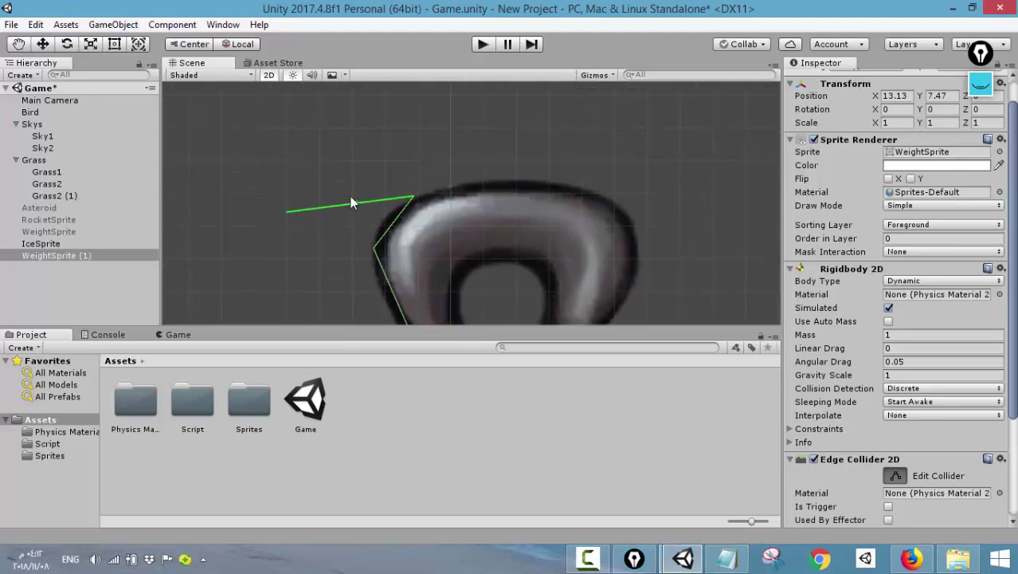
drag(350, 196, 470, 262)
scroll(555, 216, down, 2)
drag(341, 227, 552, 279)
middle_drag(552, 281, 444, 175)
scroll(445, 176, down, 8)
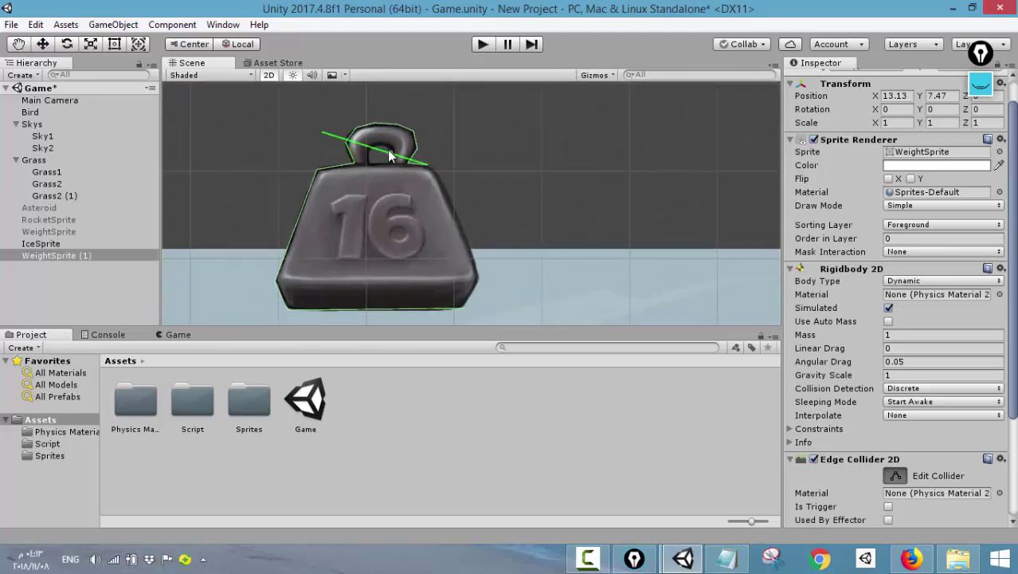
- Trace the edge collider down the weight's right side to the base's lower right corner, closing the outline, and finish editing it
drag(415, 163, 471, 252)
ctrl+click(479, 279)
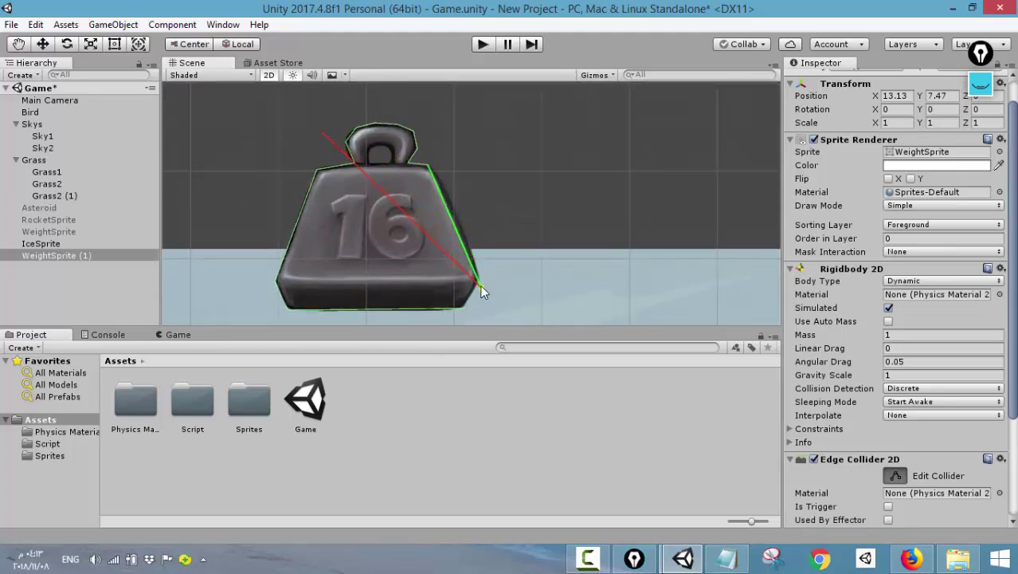
drag(321, 140, 453, 315)
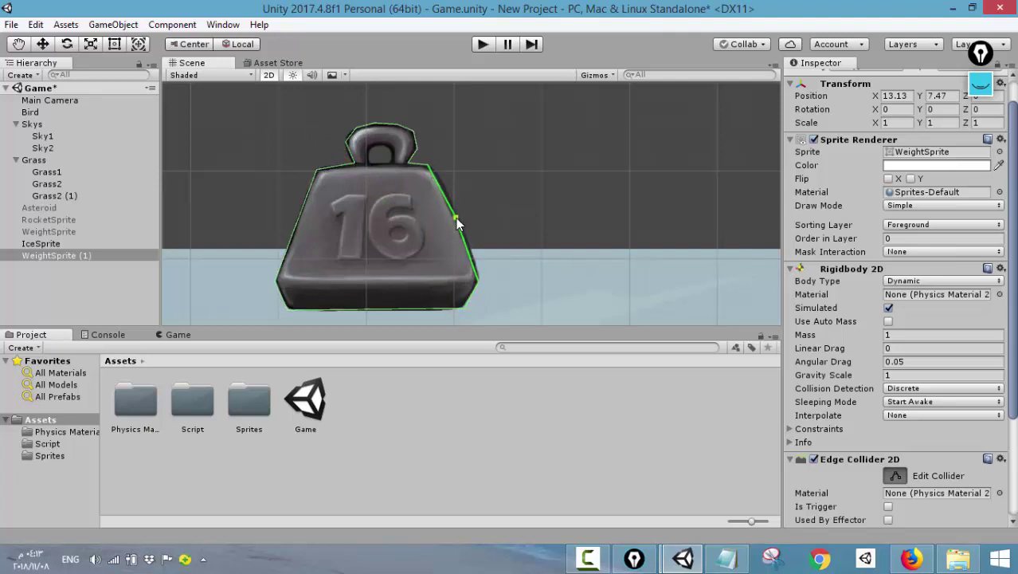
scroll(466, 239, down, 3)
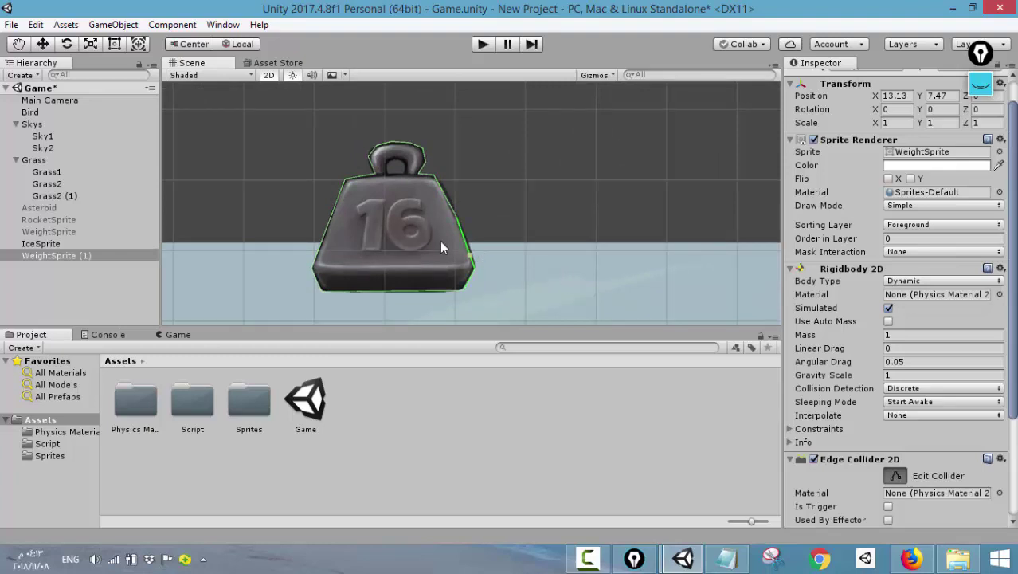
click(895, 475)
- Play-test the scene to watch the weight with its edge collider fall past the ice bar, and stop the game
scroll(650, 263, down, 3)
scroll(892, 239, down, 3)
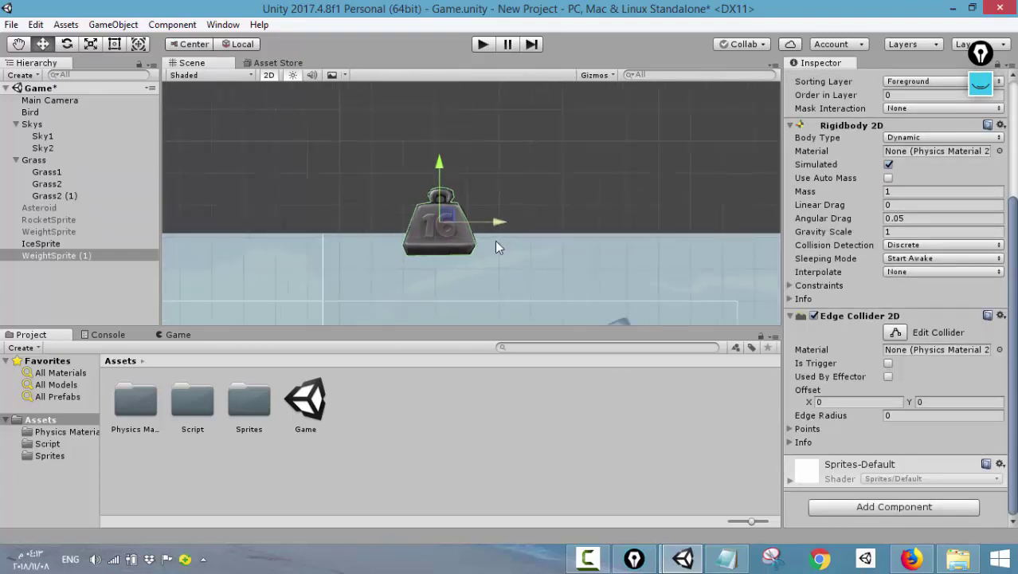
scroll(495, 241, down, 2)
click(481, 44)
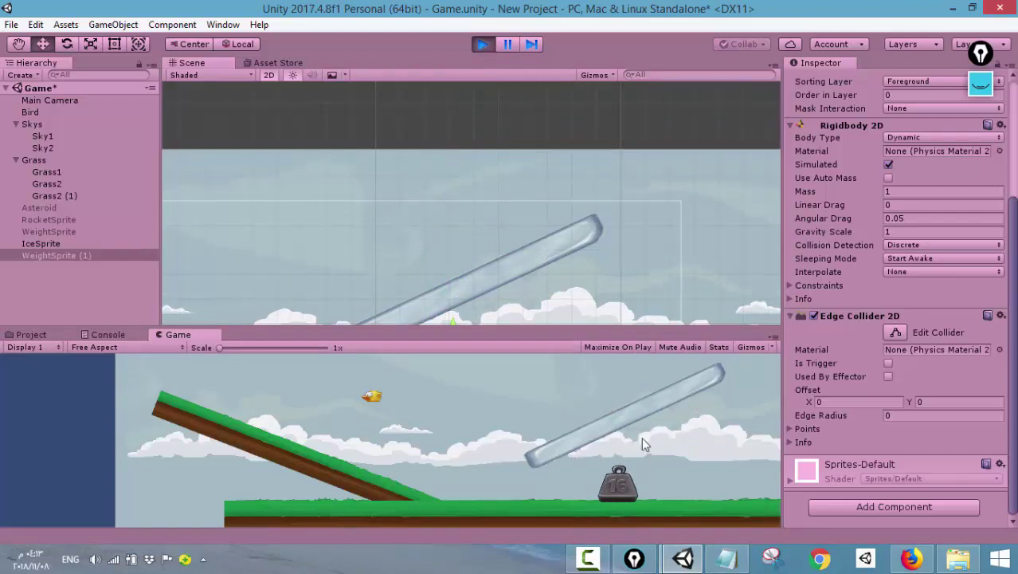
click(483, 44)
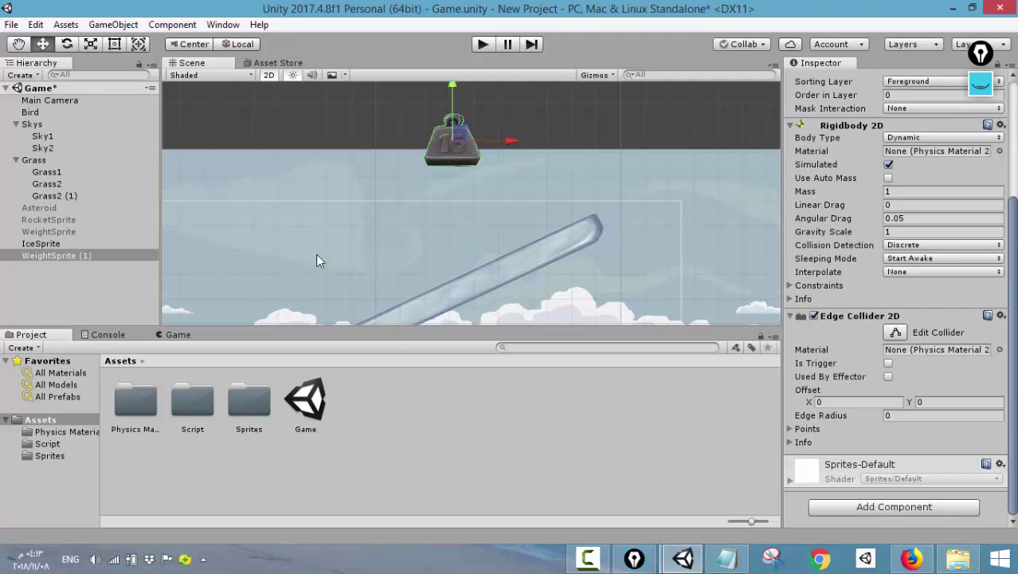
- Add a Box Collider 2D component to IceSprite
click(43, 242)
click(905, 353)
text(box)
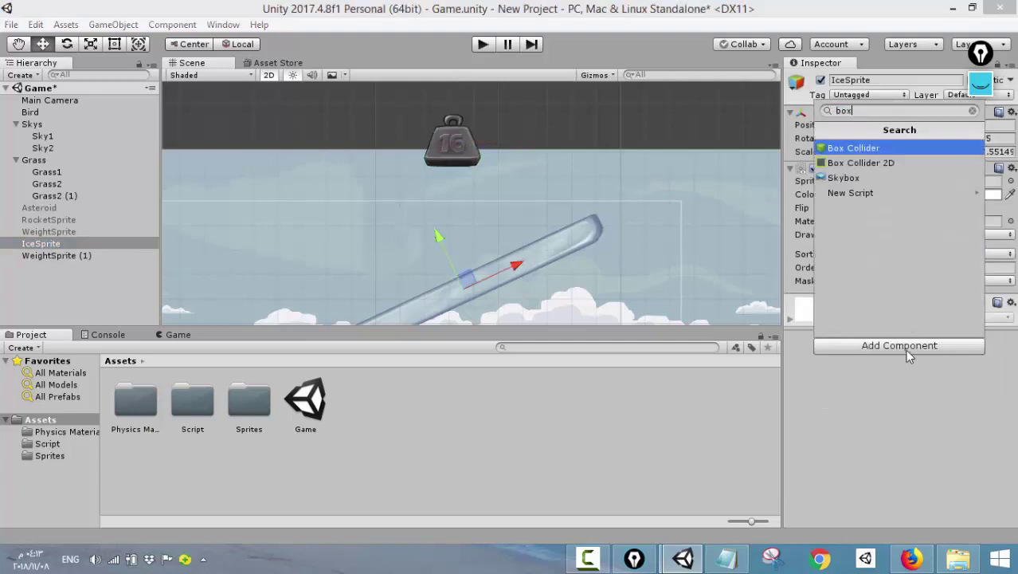
key(Down)
key(Return)
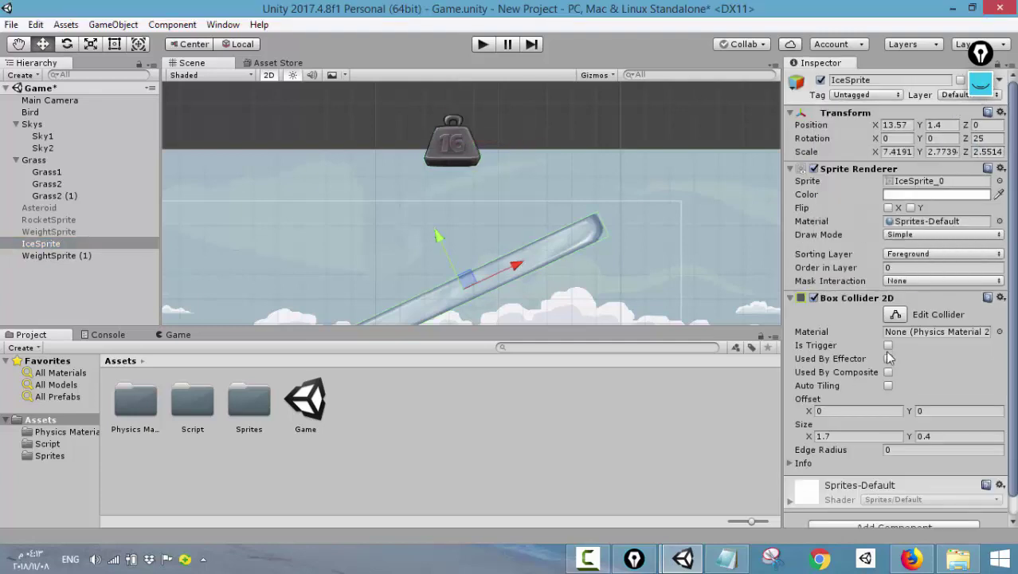
- Play-test the weight falling onto the ice bar's box collider and stop the game
scroll(481, 275, down, 3)
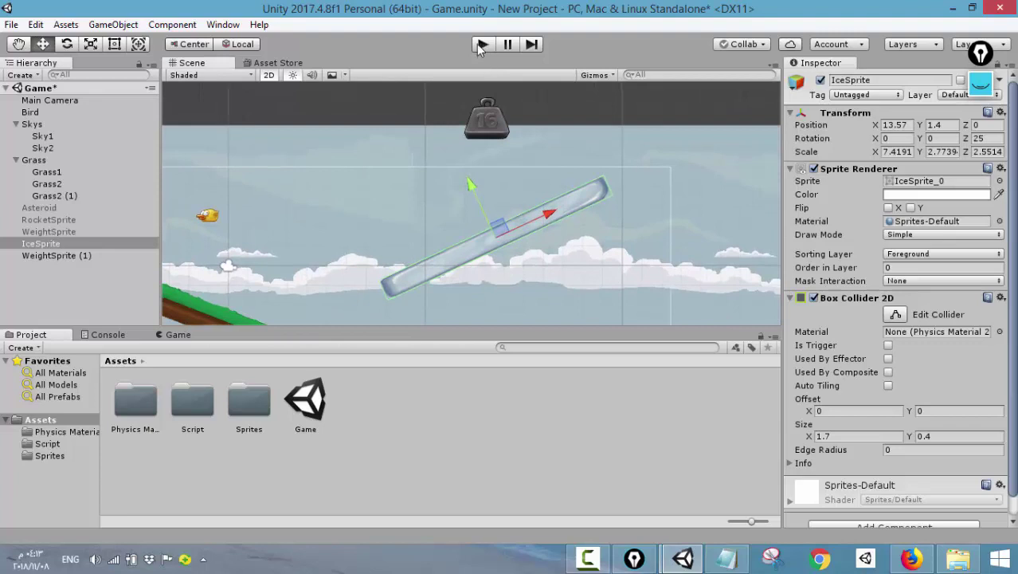
click(482, 45)
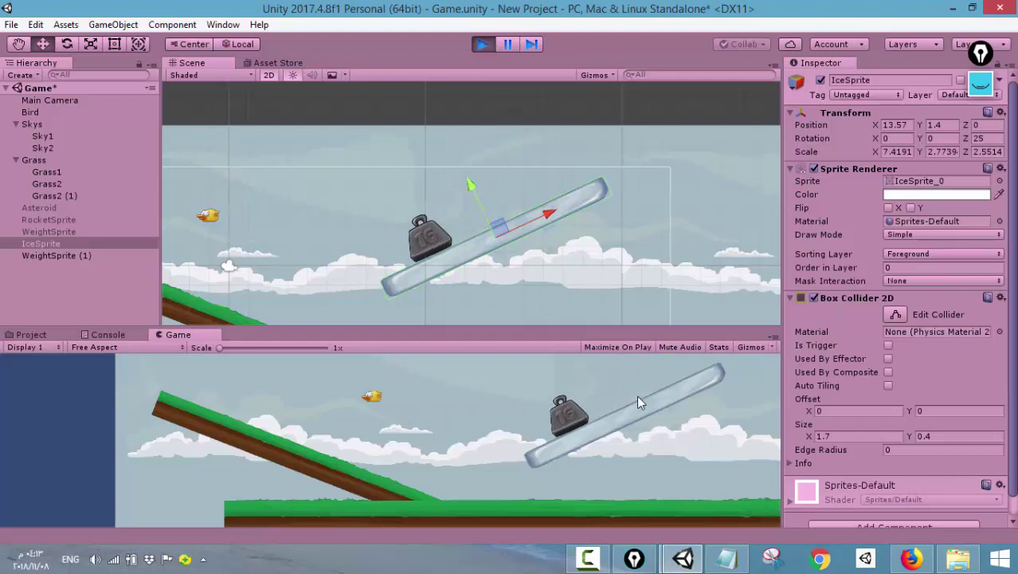
click(483, 44)
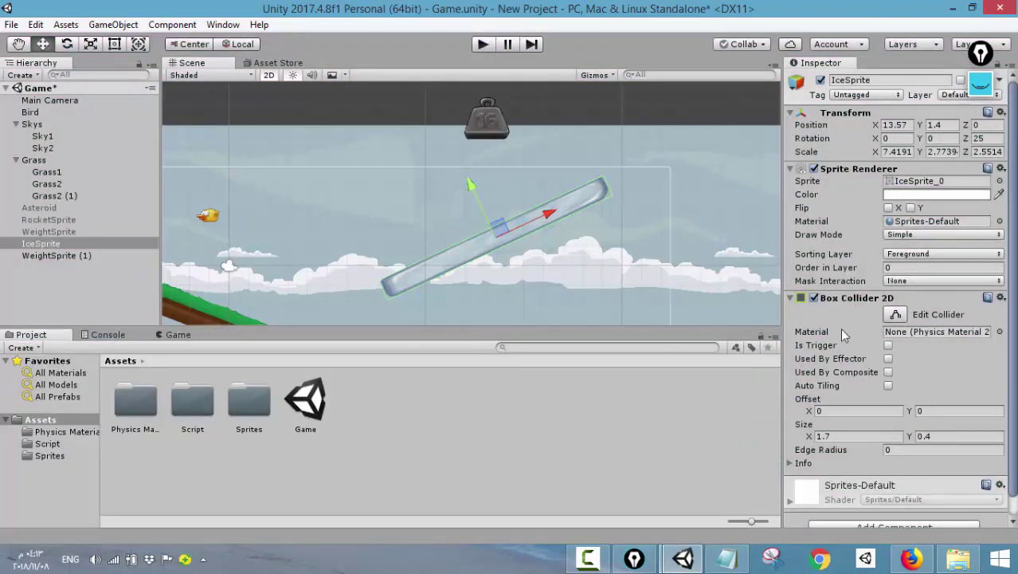
- Enable Is Trigger on IceSprite's Box Collider 2D and play-test the falling weight against it, stopping the game at the end
click(889, 345)
click(483, 44)
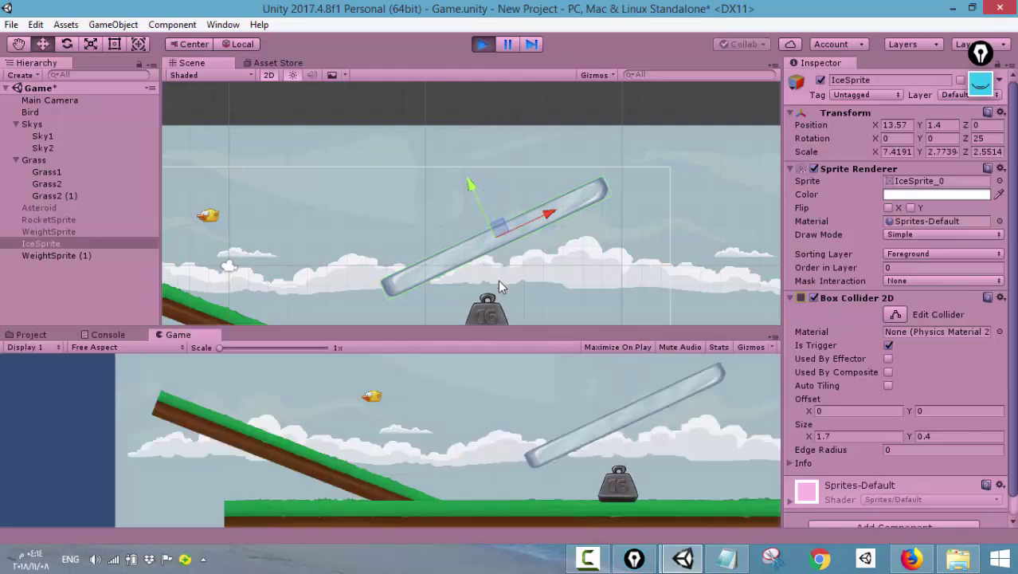
middle_drag(527, 277, 527, 240)
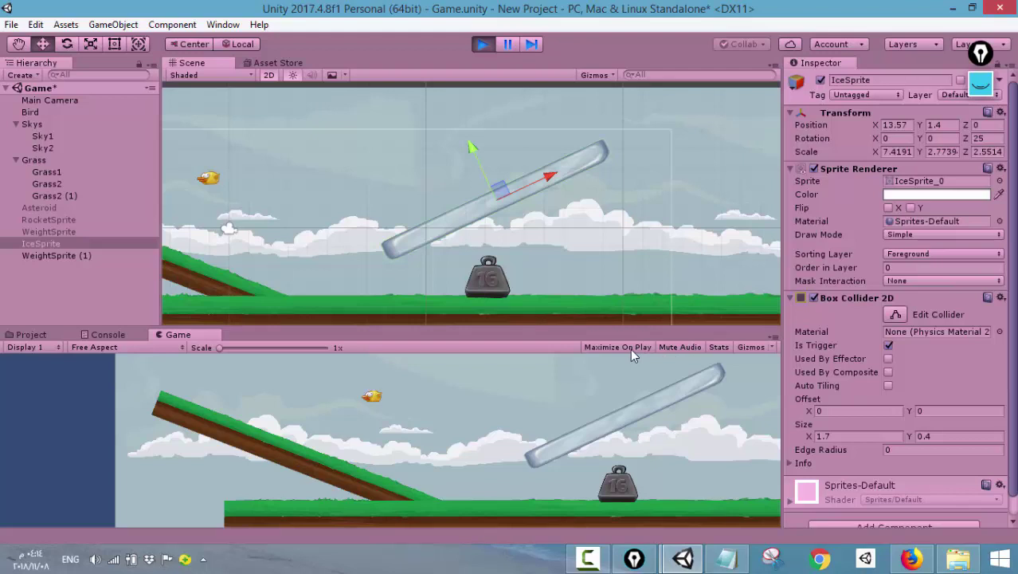
click(482, 45)
click(588, 558)
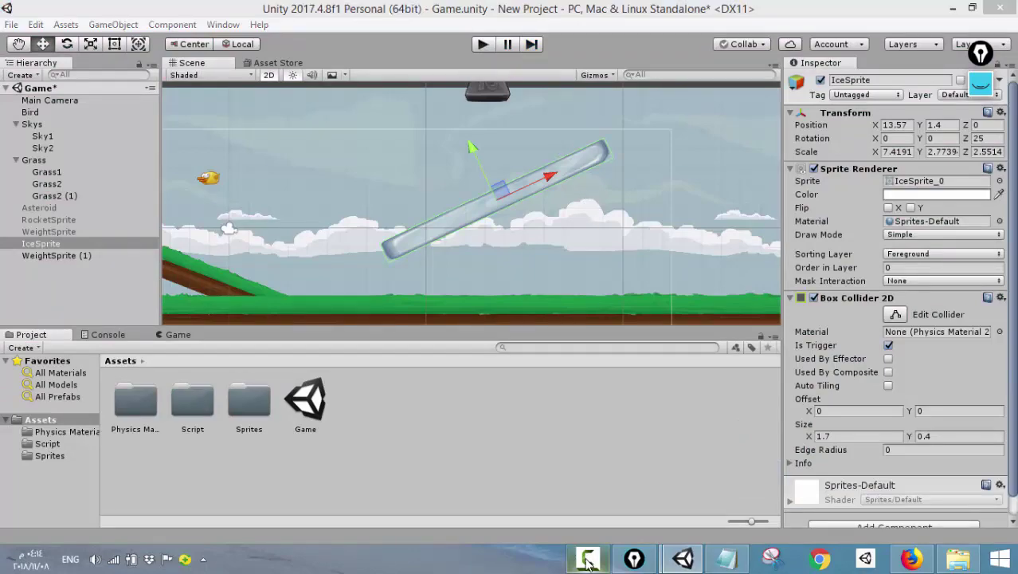